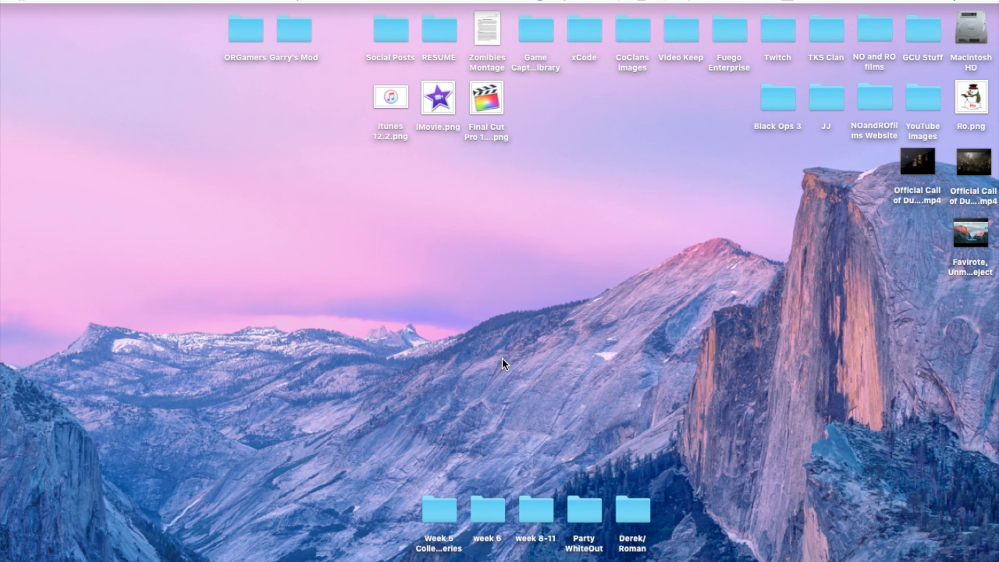
- Launch Final Cut Pro and open the Final Cut Pro 10.2 Tutorial project from the For Tutorials library
{"action": "mouse_move", "coordinate": [1, 89]}
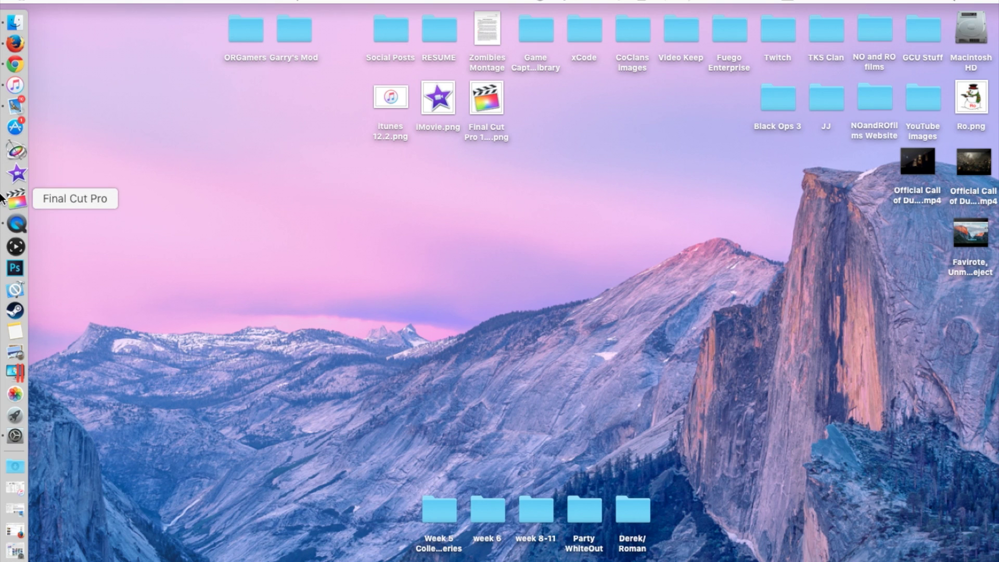
{"action": "left_click", "coordinate": [15, 203]}
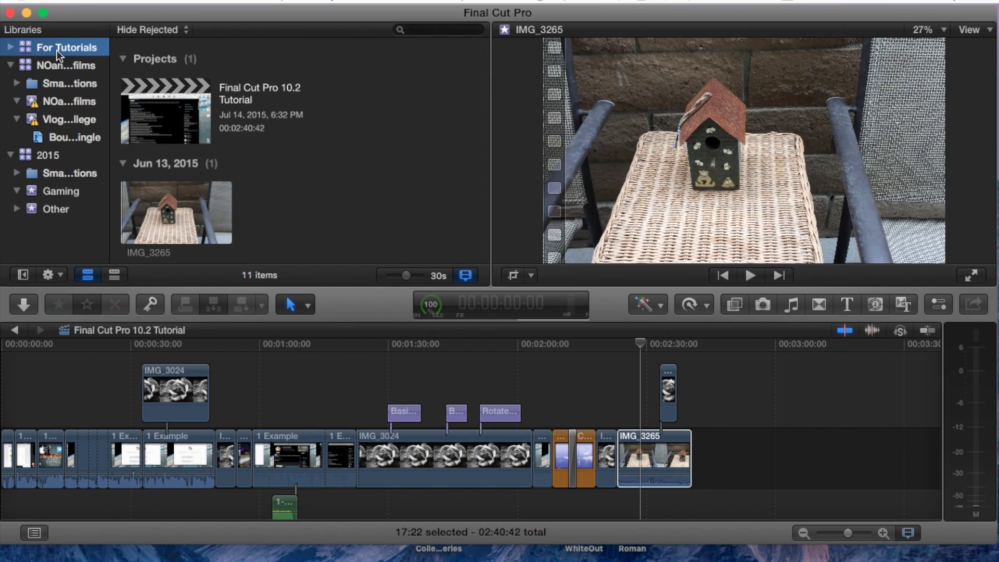
{"action": "left_click", "coordinate": [57, 50]}
{"action": "scroll", "coordinate": [263, 123], "scroll_direction": "down", "scroll_amount": 2}
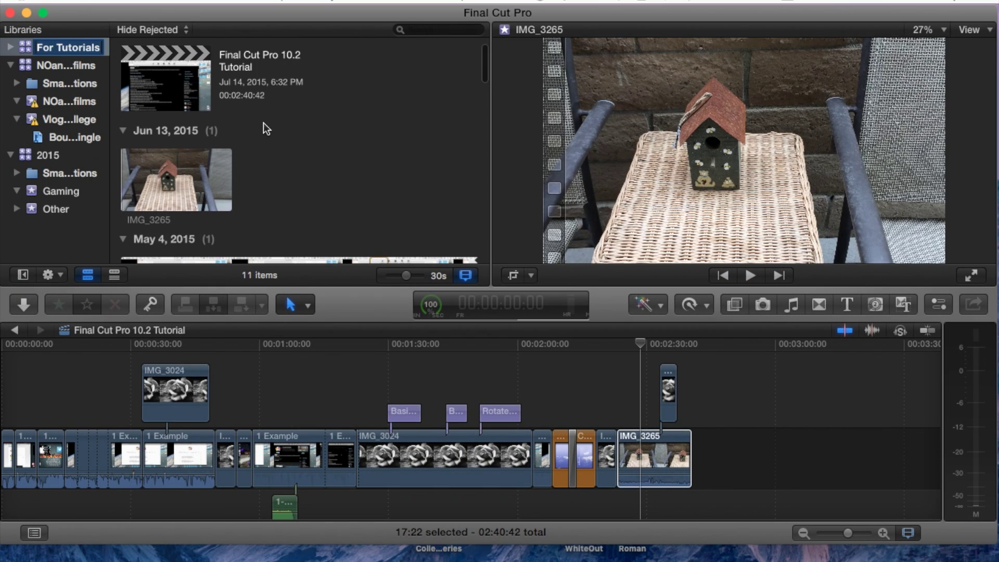
{"action": "left_click", "coordinate": [194, 91]}
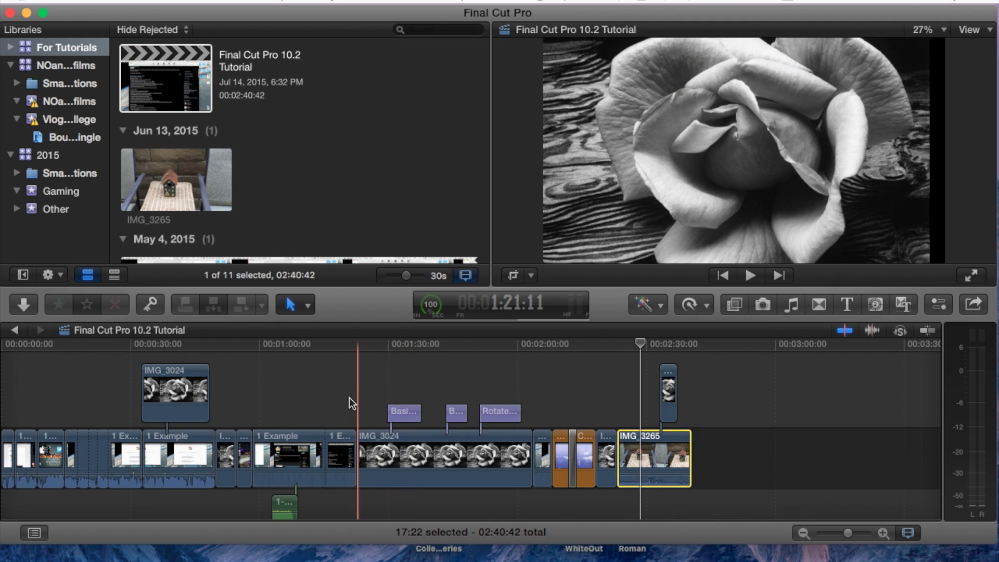
- Select the small rose clip above IMG_3265 and move the playhead onto it at 2:35:40
{"action": "left_click", "coordinate": [347, 397]}
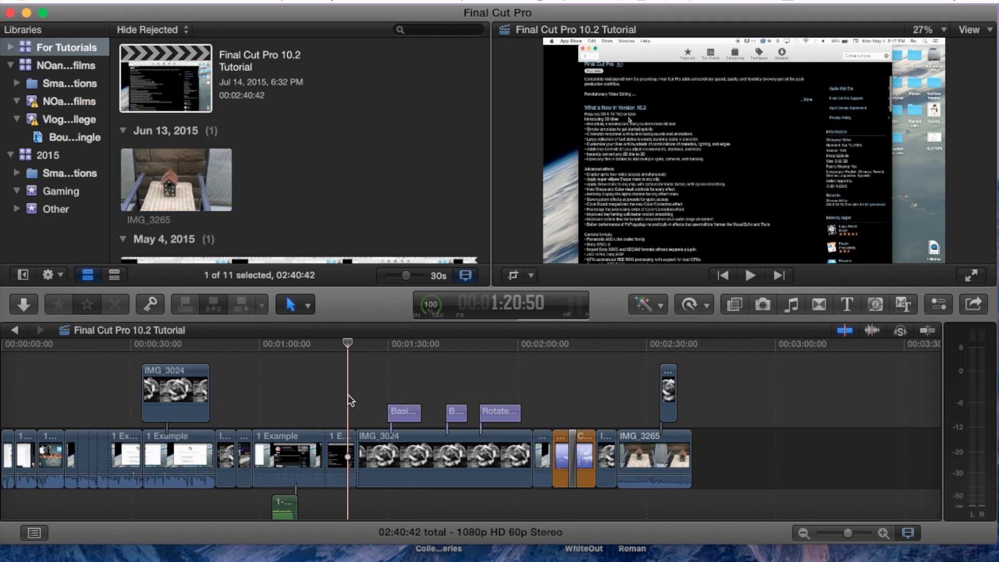
{"action": "scroll", "coordinate": [350, 401], "scroll_direction": "right", "scroll_amount": 1}
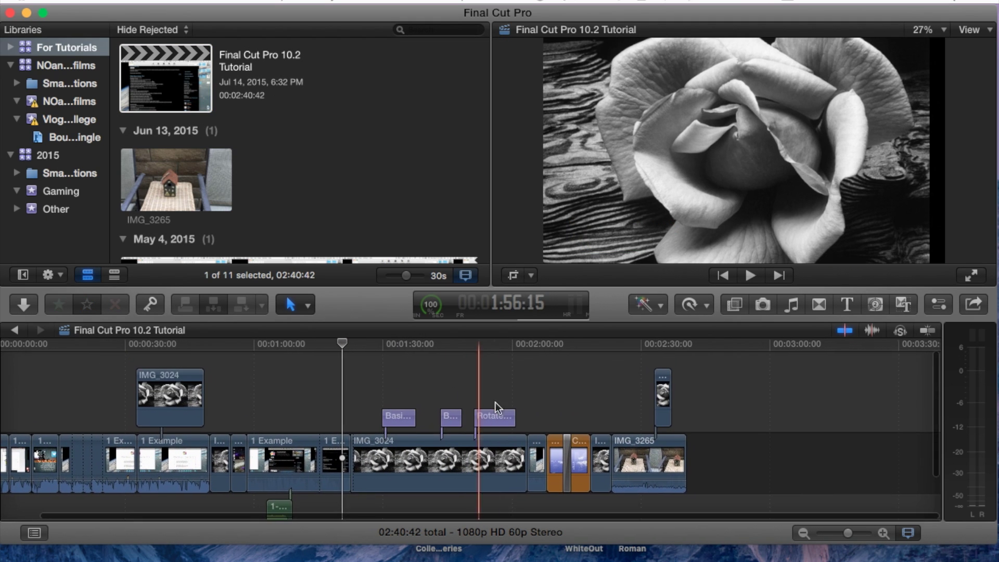
{"action": "left_click", "coordinate": [665, 457]}
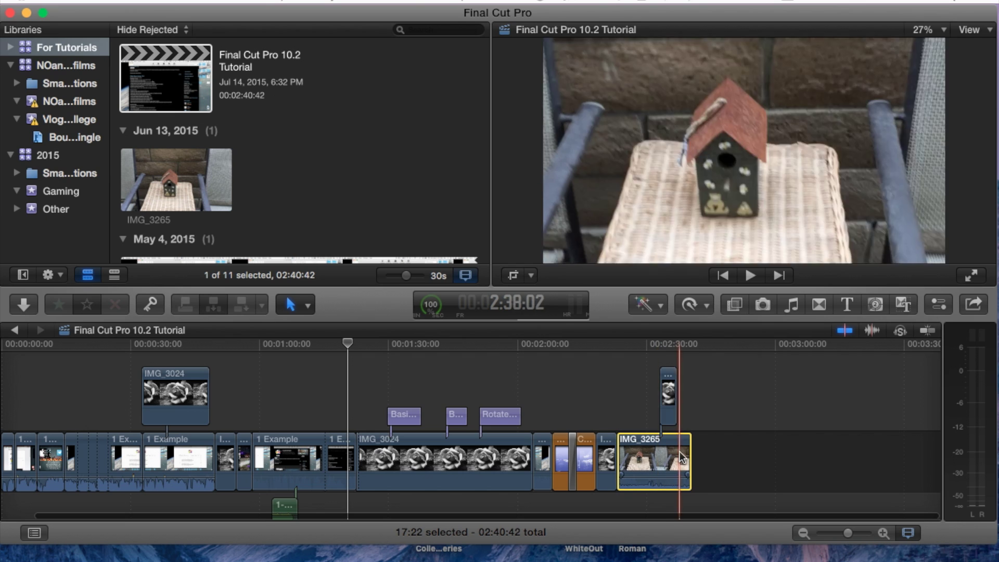
{"action": "left_click", "coordinate": [668, 388]}
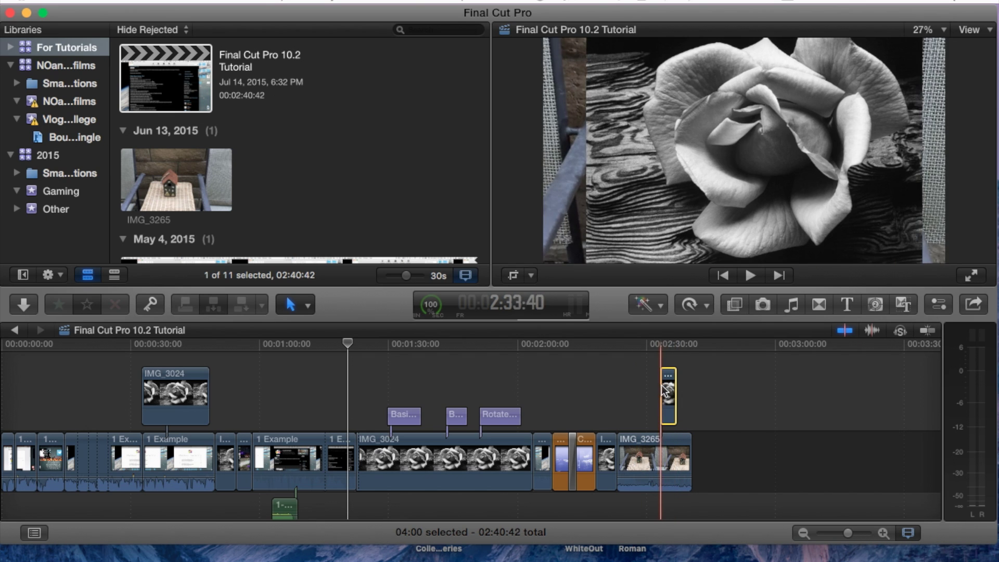
{"action": "left_click", "coordinate": [348, 343]}
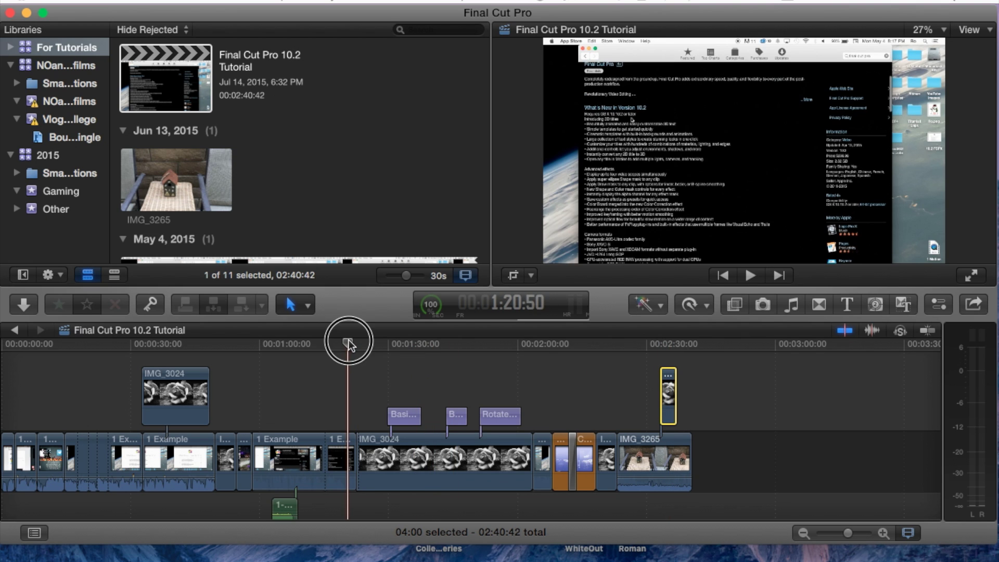
{"action": "left_click_drag", "start_coordinate": [348, 344], "coordinate": [670, 335]}
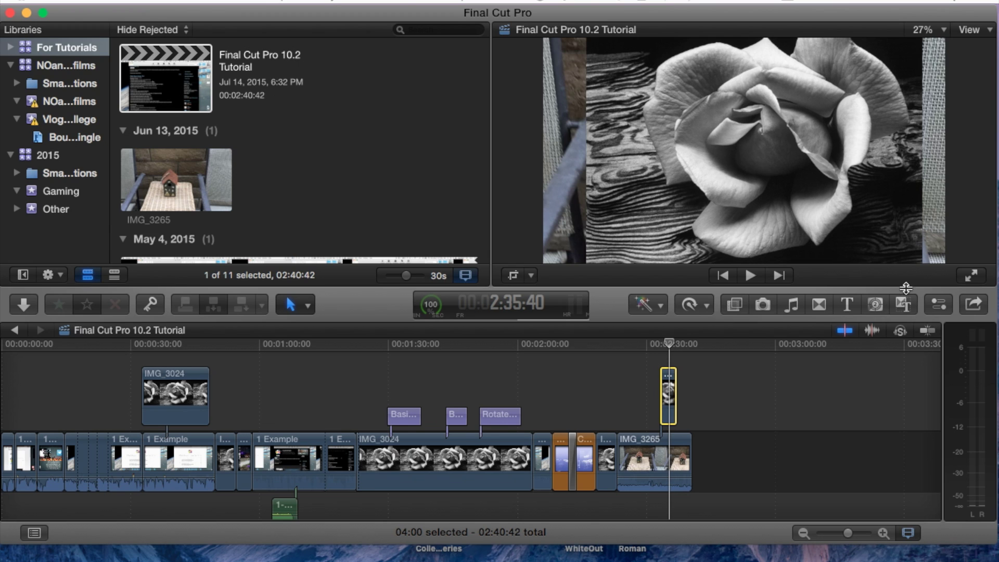
- Show the clip's properties, then filter the video effects library by 'border' to list Simple Border
{"action": "left_click", "coordinate": [939, 305]}
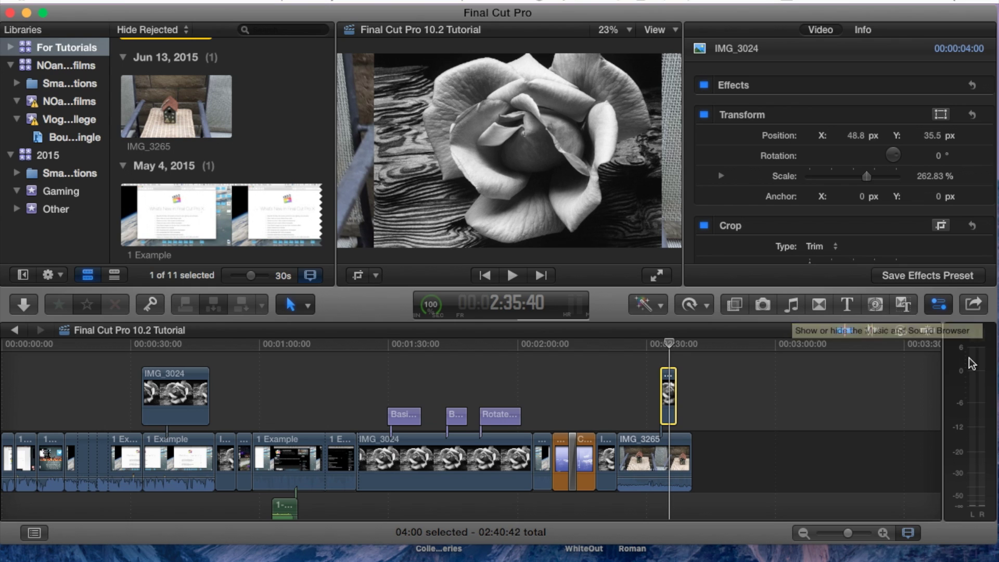
{"action": "left_click", "coordinate": [733, 306]}
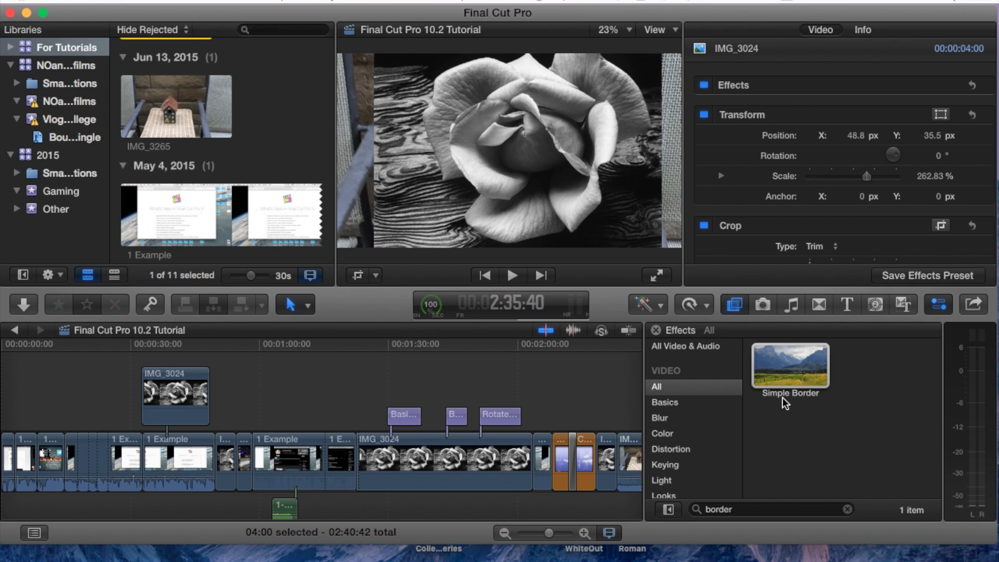
{"action": "left_click", "coordinate": [845, 509]}
{"action": "left_click", "coordinate": [847, 510]}
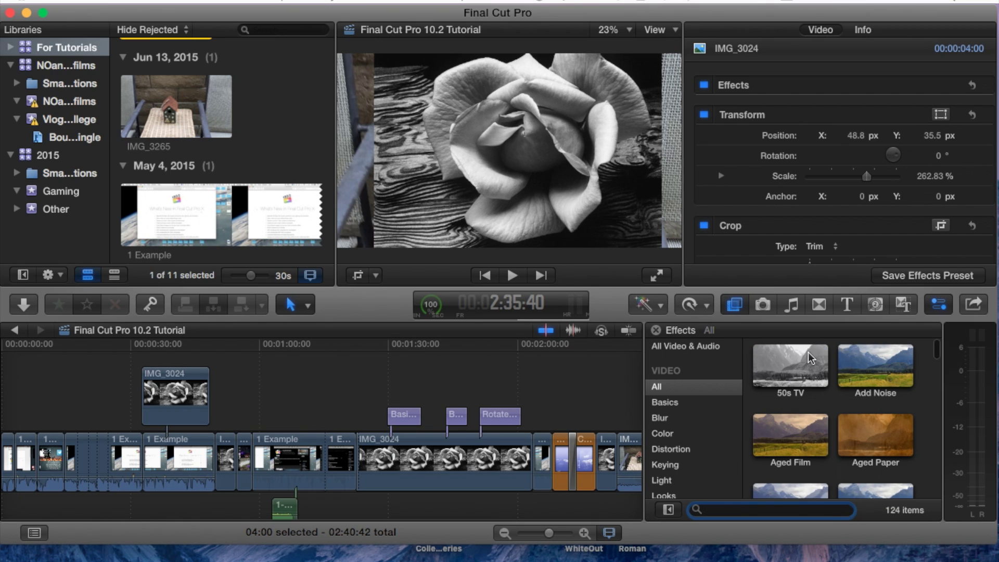
{"action": "left_click", "coordinate": [663, 389]}
{"action": "left_click", "coordinate": [723, 508]}
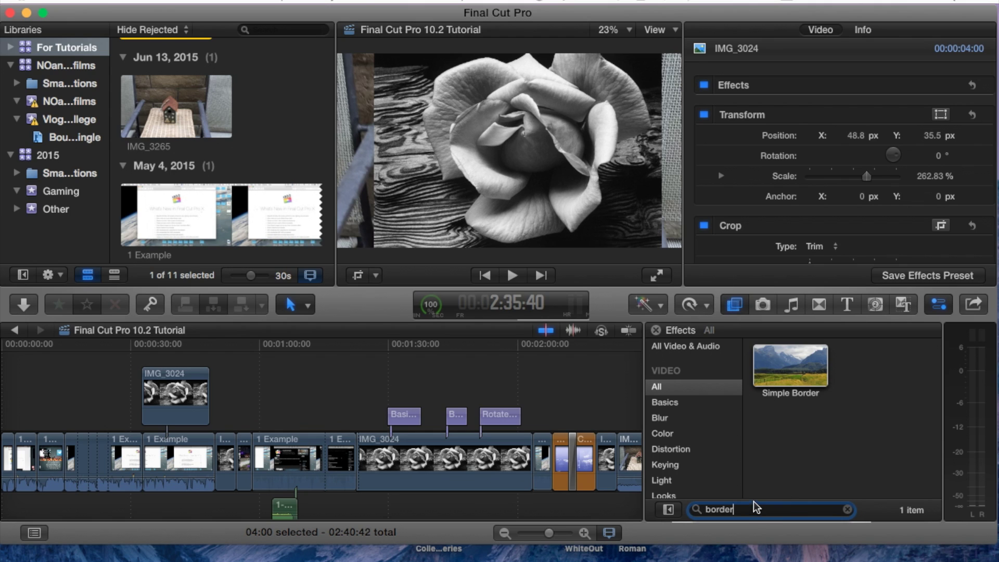
- Return to the 'border' search and preview Simple Border over the rose clip
{"action": "left_click", "coordinate": [670, 391]}
{"action": "left_click", "coordinate": [753, 509]}
{"action": "left_click", "coordinate": [809, 381]}
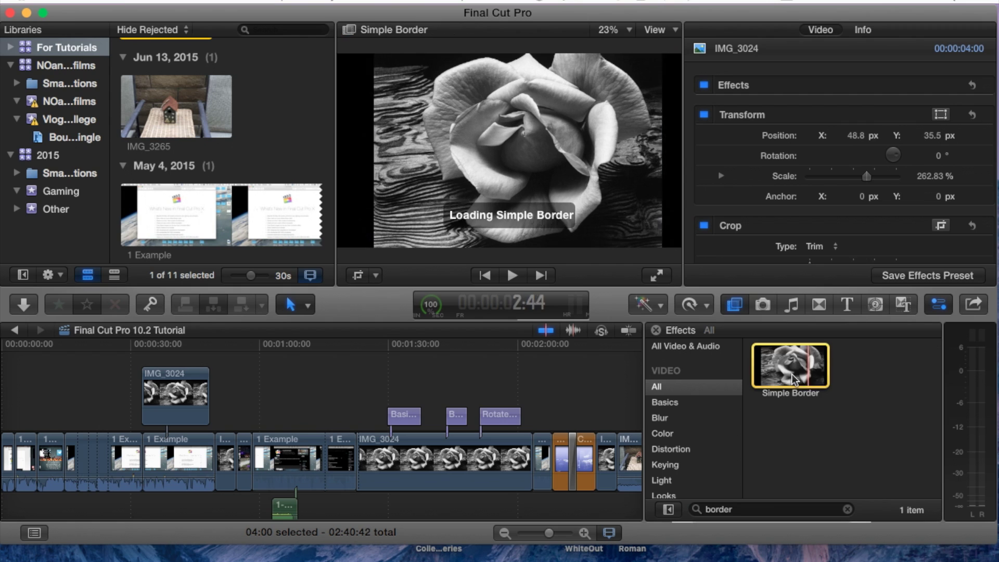
{"action": "left_click", "coordinate": [601, 99]}
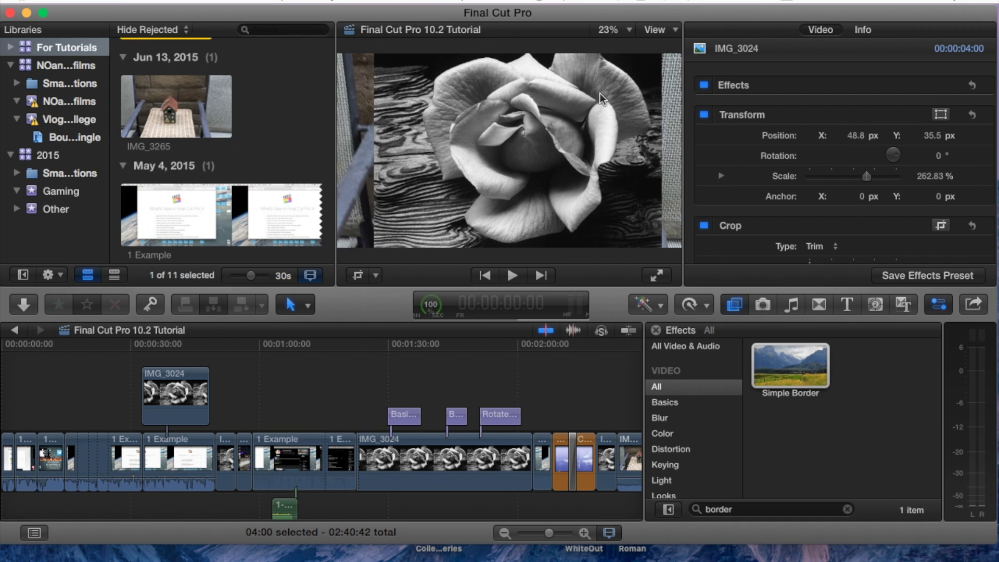
{"action": "left_click", "coordinate": [809, 368]}
{"action": "left_click", "coordinate": [632, 228]}
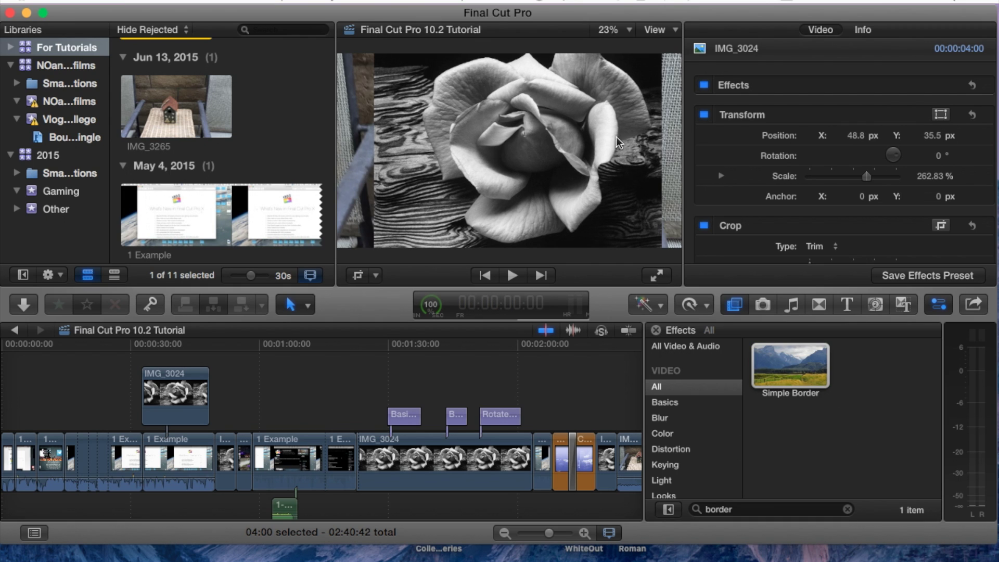
{"action": "left_click", "coordinate": [792, 370]}
- Preview Simple Border on the IMG_3265 clip in the viewer, then clear the timeline selection
{"action": "left_click_drag", "start_coordinate": [792, 373], "coordinate": [459, 388]}
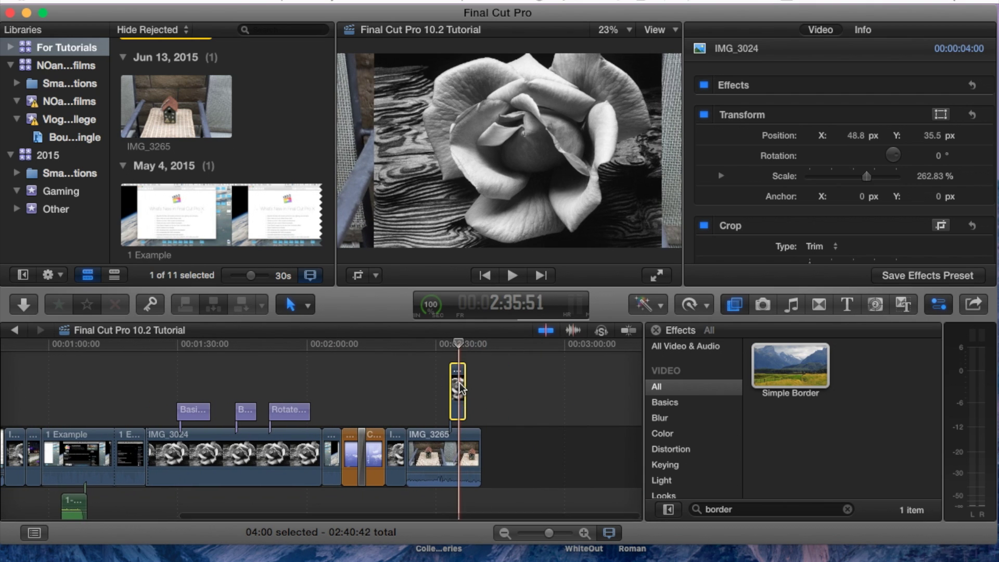
{"action": "left_click", "coordinate": [798, 359]}
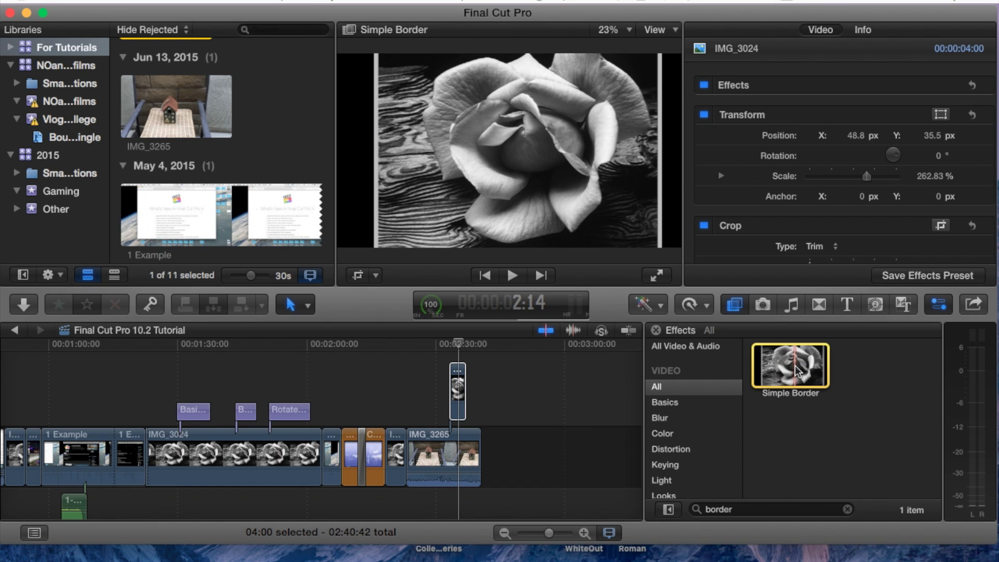
{"action": "left_click", "coordinate": [464, 450]}
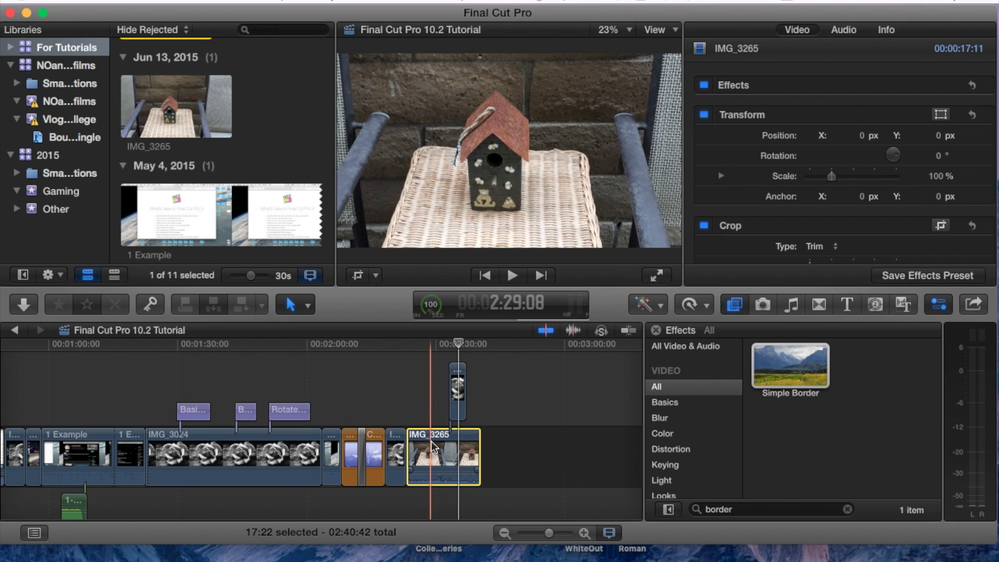
{"action": "left_click", "coordinate": [790, 363]}
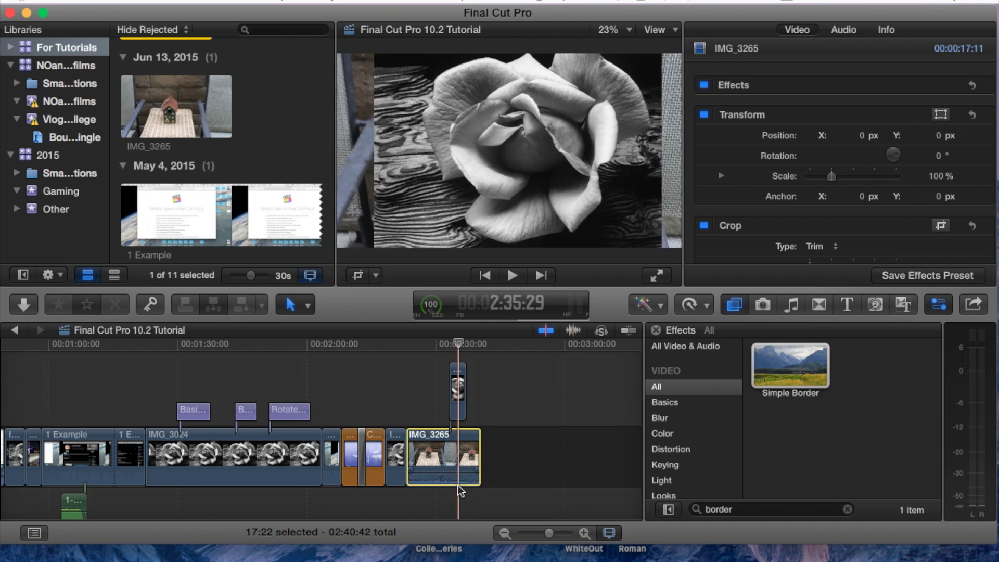
{"action": "left_click", "coordinate": [522, 388]}
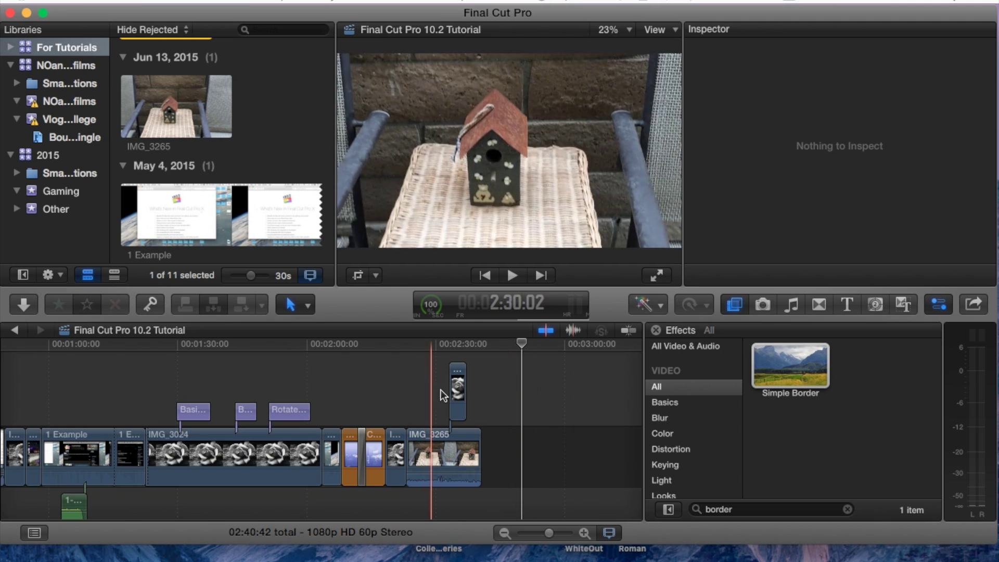
- Drag Simple Border onto the connected rose clip IMG_3024 and show its video properties with the playhead on it
{"action": "left_click", "coordinate": [457, 392]}
{"action": "left_click_drag", "start_coordinate": [825, 368], "coordinate": [459, 392]}
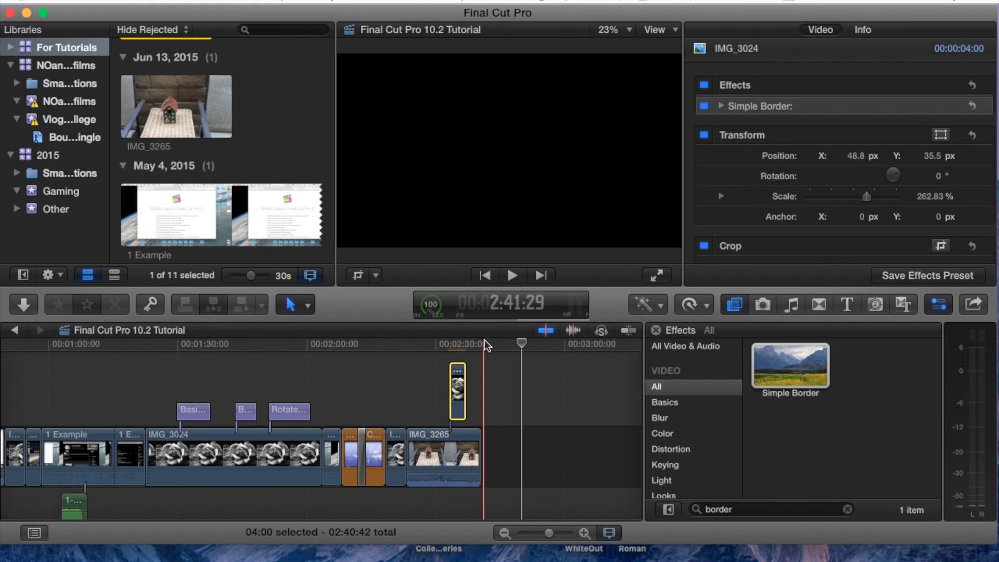
{"action": "left_click", "coordinate": [510, 343]}
{"action": "left_click_drag", "start_coordinate": [510, 345], "coordinate": [457, 345]}
{"action": "left_click", "coordinate": [943, 303]}
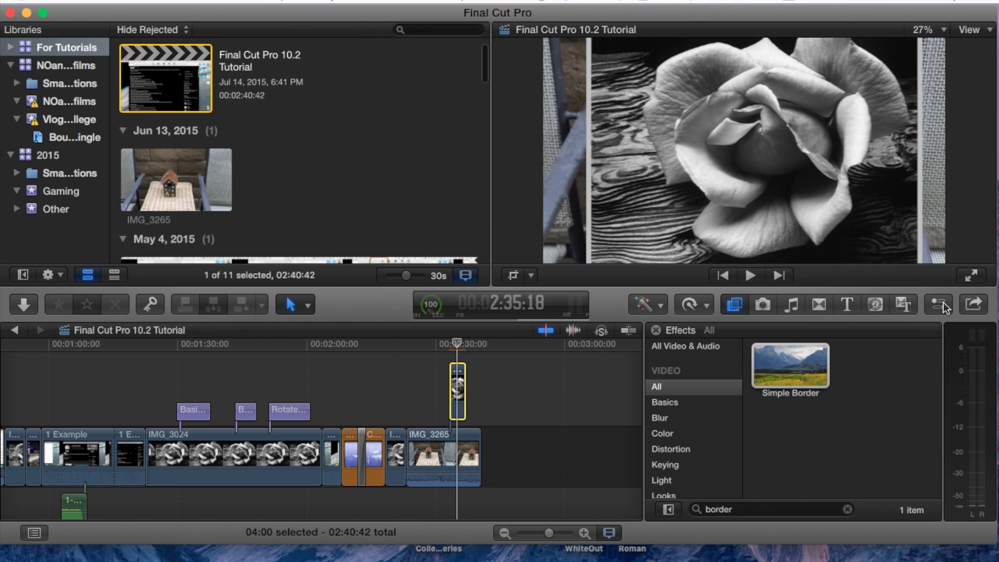
{"action": "left_click", "coordinate": [950, 306]}
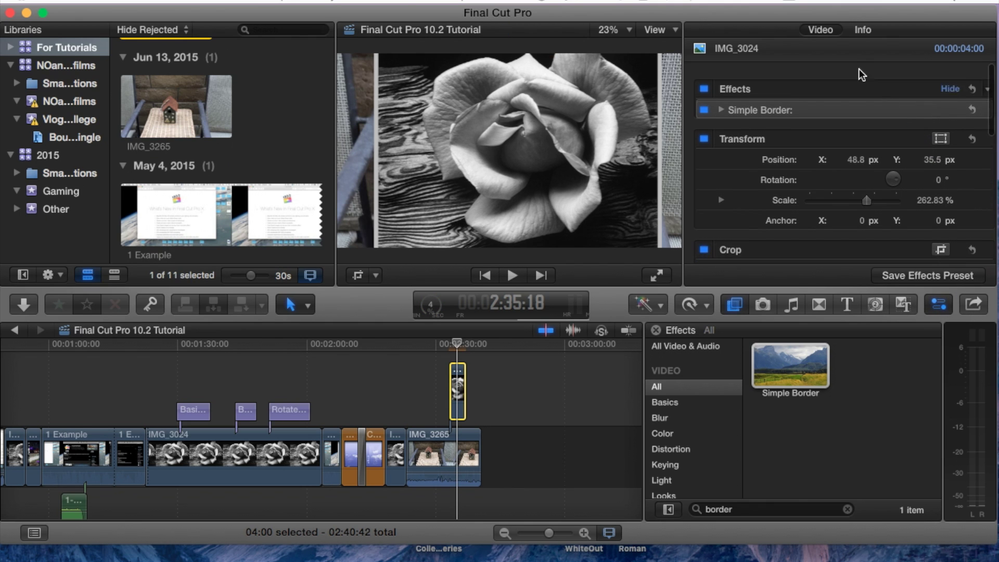
{"action": "left_click", "coordinate": [828, 32]}
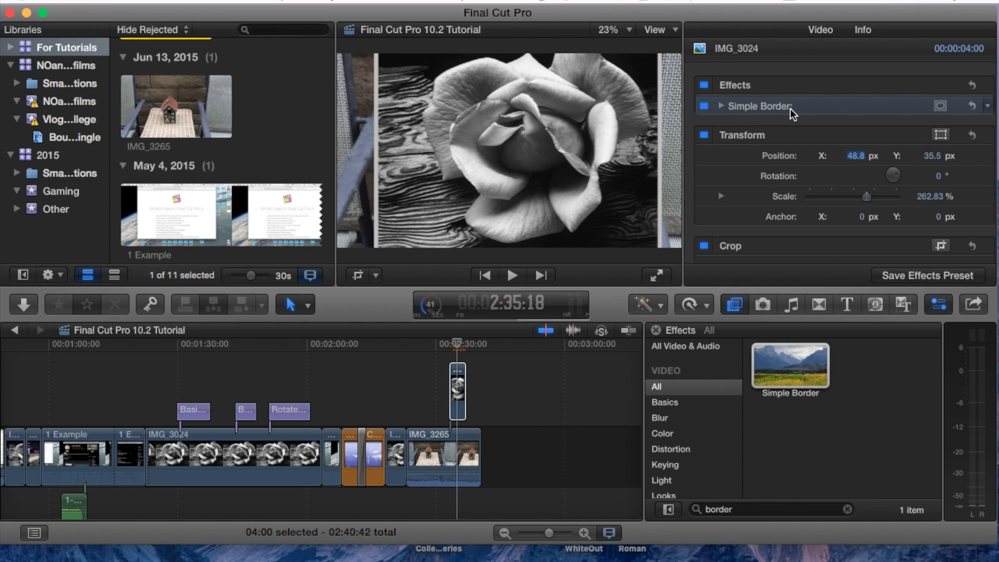
- Expand Simple Border and increase its Width from 50.0 to 74.0
{"action": "left_click", "coordinate": [721, 106]}
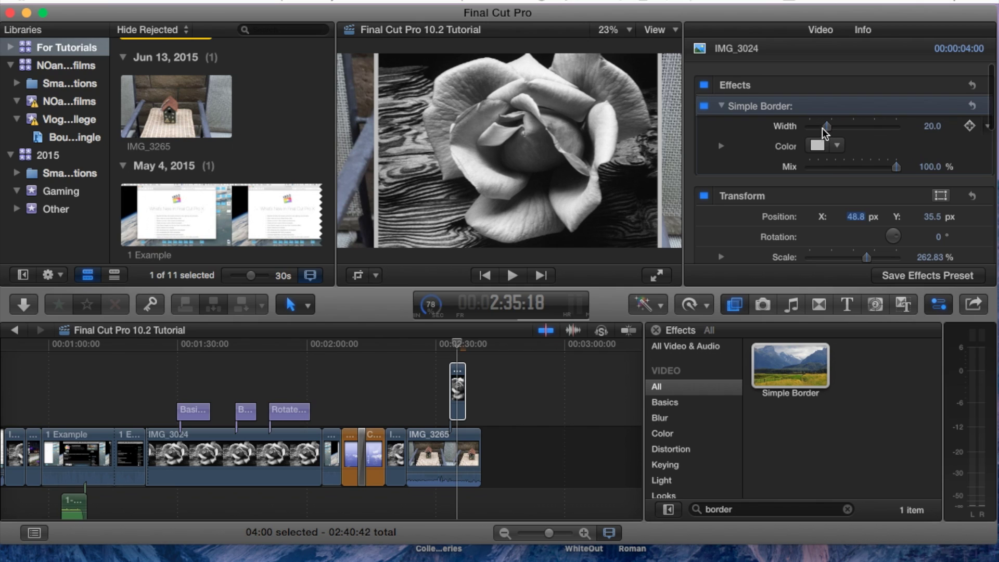
{"action": "left_click_drag", "start_coordinate": [829, 127], "coordinate": [854, 126]}
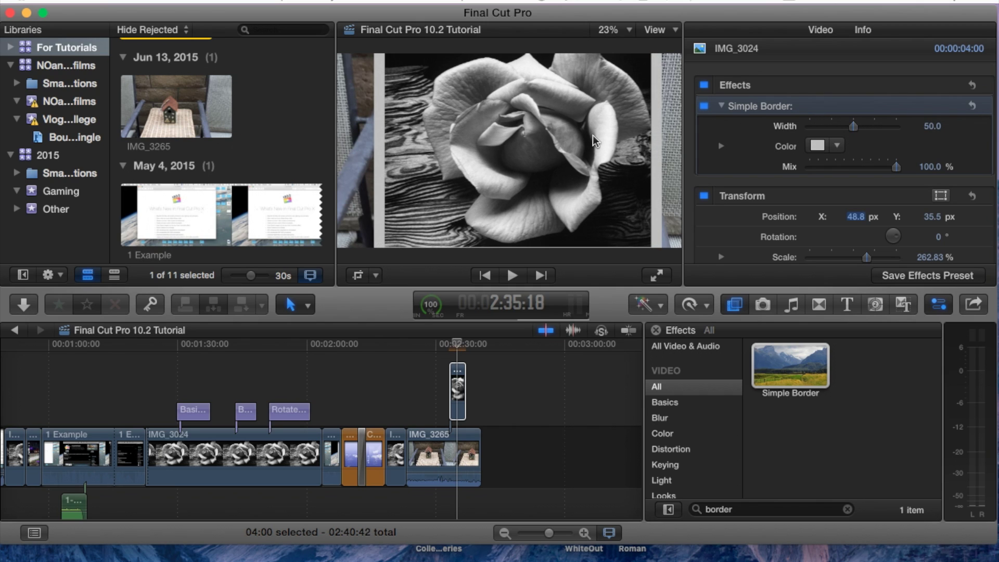
{"action": "left_click_drag", "start_coordinate": [853, 126], "coordinate": [873, 126]}
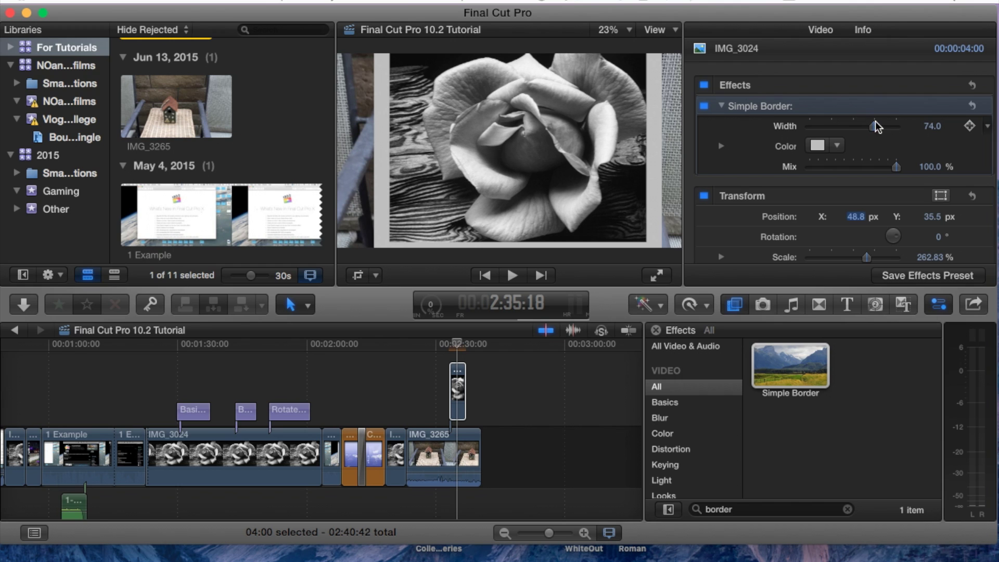
- Set the viewer zoom to Fit so the whole frame shows
{"action": "left_click", "coordinate": [666, 29]}
{"action": "left_click", "coordinate": [666, 29]}
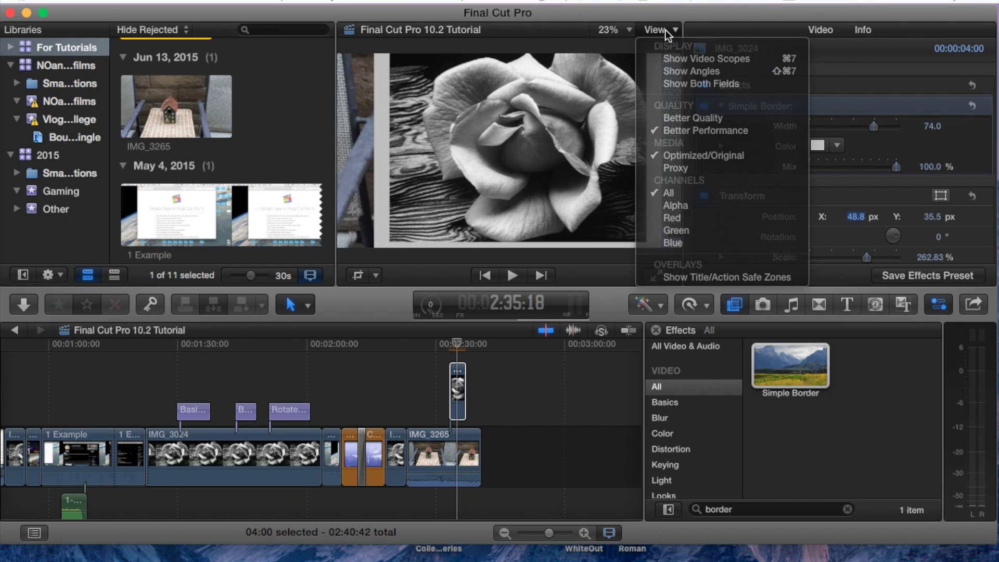
{"action": "left_click", "coordinate": [628, 30]}
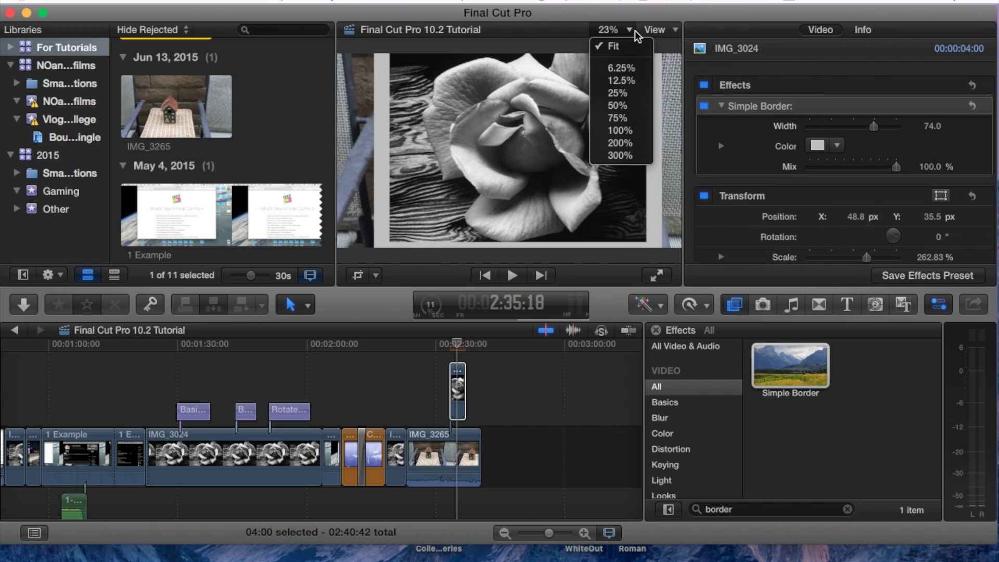
{"action": "left_click", "coordinate": [621, 48]}
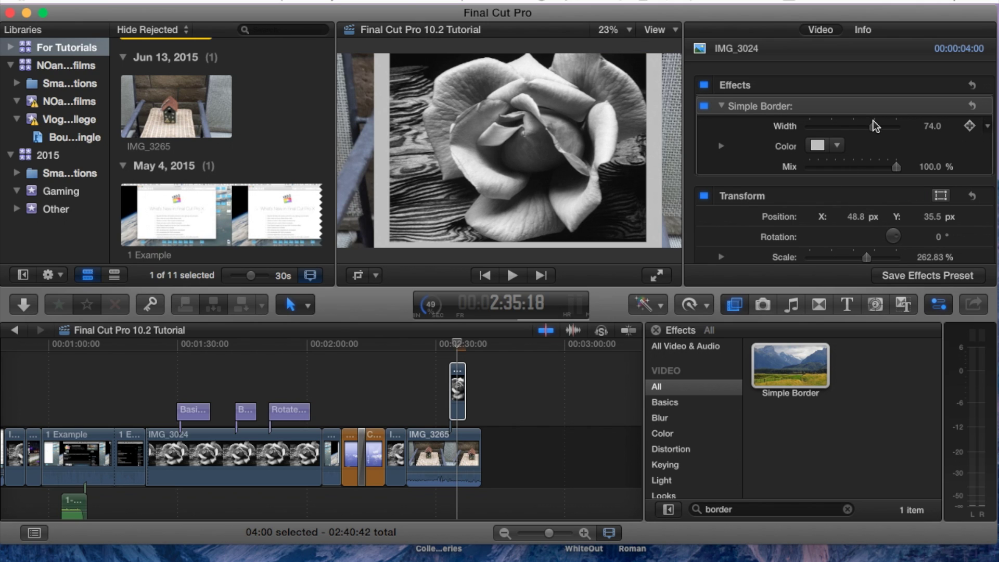
- Set the rose clip's Simple Border Width to 89.0 and its colour to red
{"action": "mouse_move", "coordinate": [873, 127]}
{"action": "left_mouse_down"}
{"action": "mouse_move", "coordinate": [838, 131]}
{"action": "mouse_move", "coordinate": [887, 127]}
{"action": "left_mouse_up"}
{"action": "left_click", "coordinate": [838, 146]}
{"action": "mouse_move", "coordinate": [885, 165]}
{"action": "left_mouse_down"}
{"action": "mouse_move", "coordinate": [876, 165]}
{"action": "mouse_move", "coordinate": [892, 163]}
{"action": "mouse_move", "coordinate": [883, 162]}
{"action": "mouse_move", "coordinate": [895, 173]}
{"action": "mouse_move", "coordinate": [827, 168]}
{"action": "mouse_move", "coordinate": [895, 165]}
{"action": "left_mouse_up"}
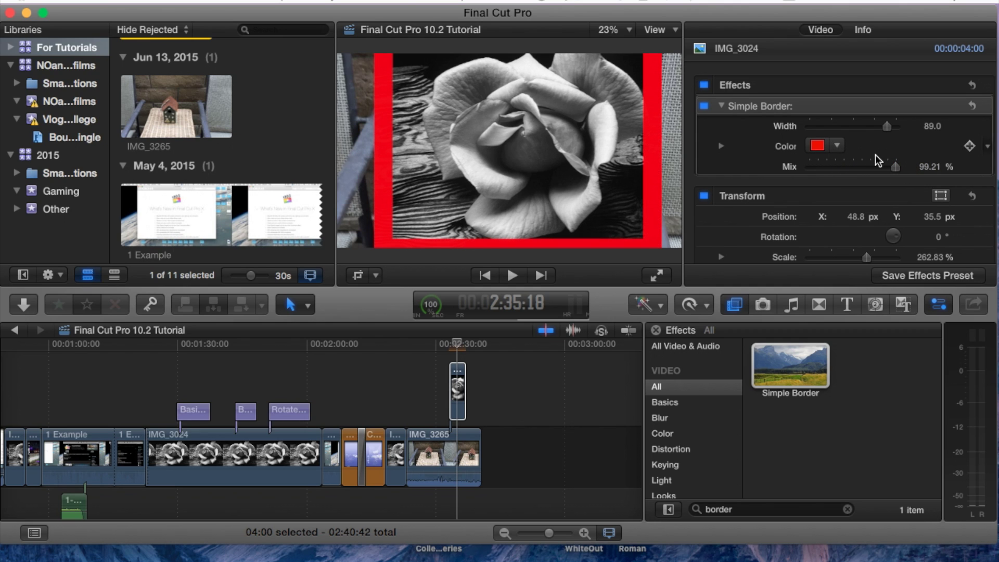
{"action": "scroll", "coordinate": [969, 159], "scroll_direction": "down", "scroll_amount": 1}
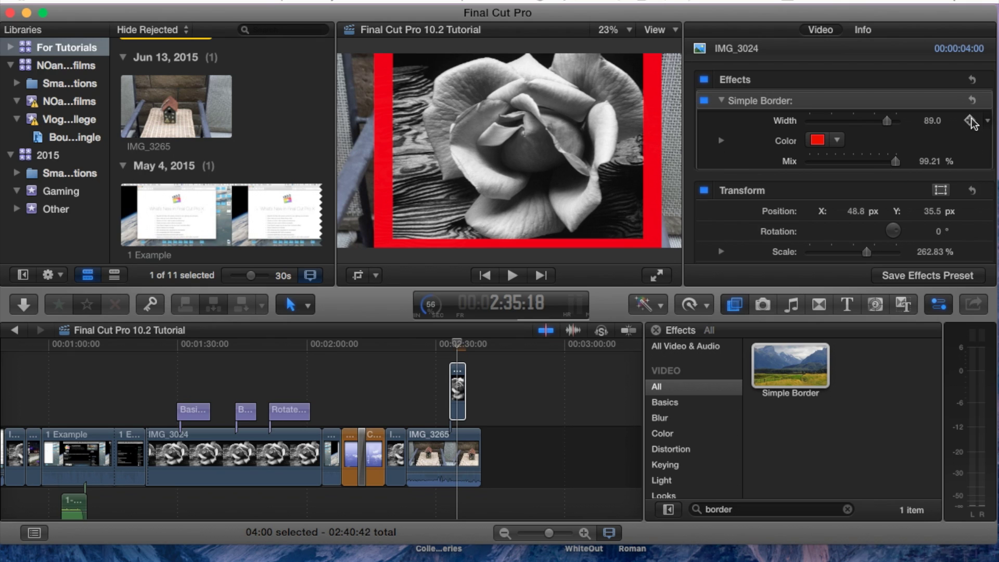
{"action": "mouse_move", "coordinate": [970, 144]}
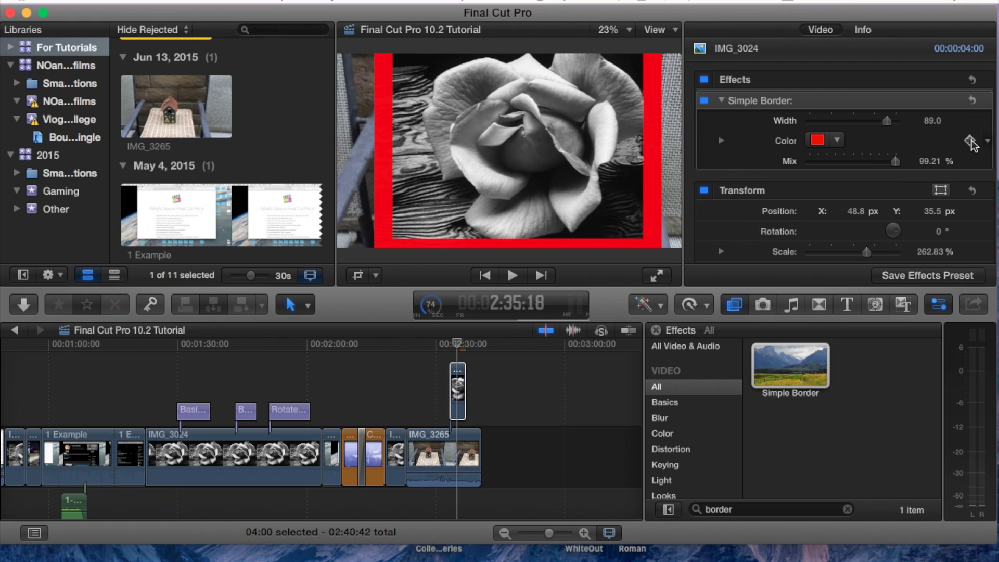